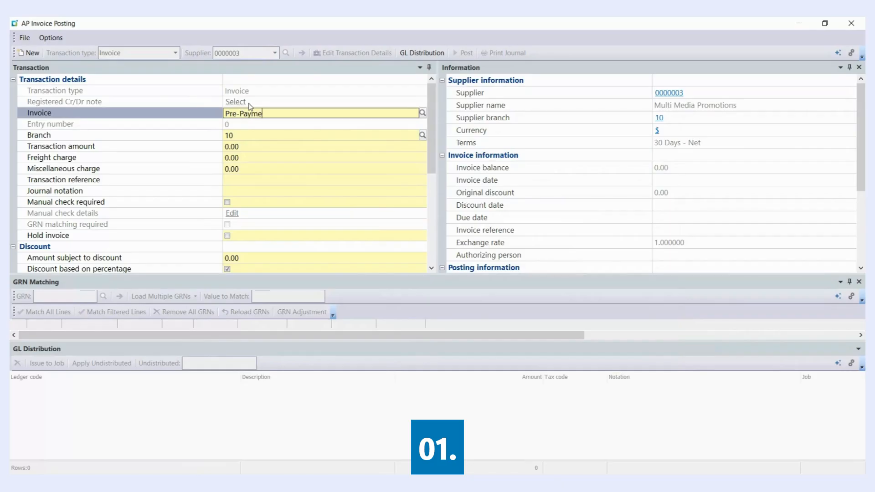
Name the supplier invoice Pre-Payment 01 and proceed to its GL distribution as a zero-value invoice
text(t 01)
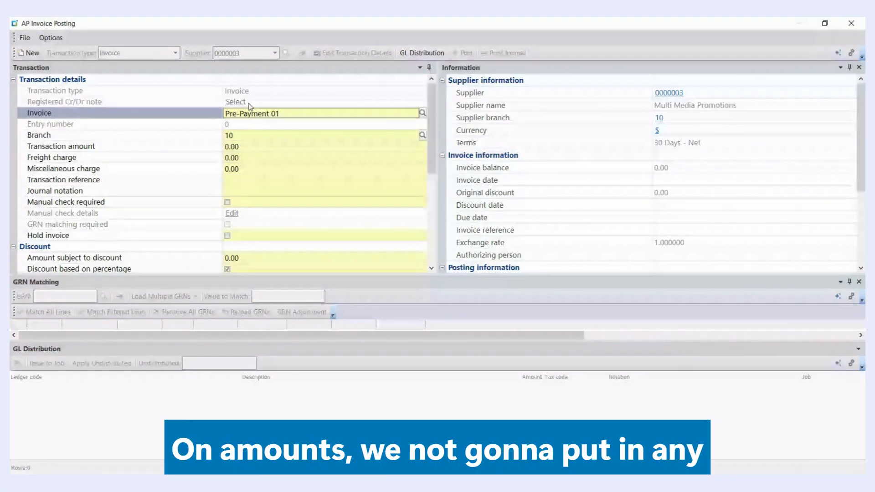
key(Tab)
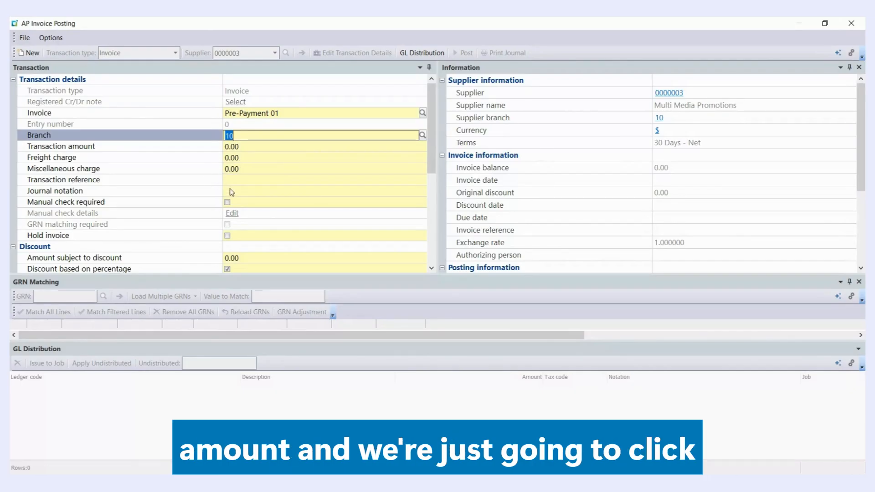
click(427, 51)
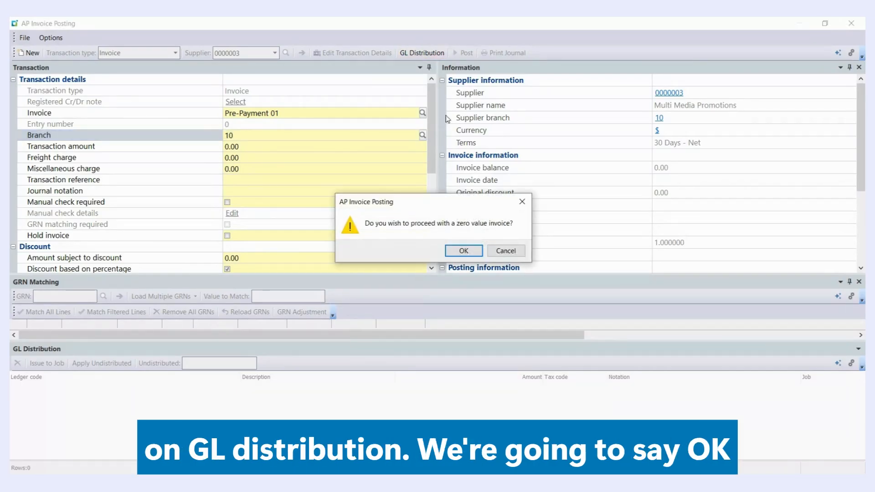
click(464, 251)
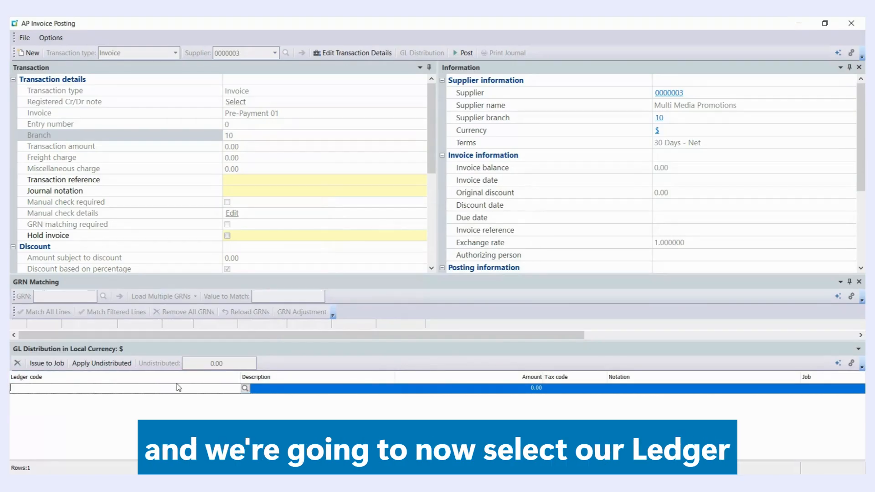
Distribute the invoice to Pre-Payments ledger code 70-1234, post it and close AP Invoice Posting
text(70)
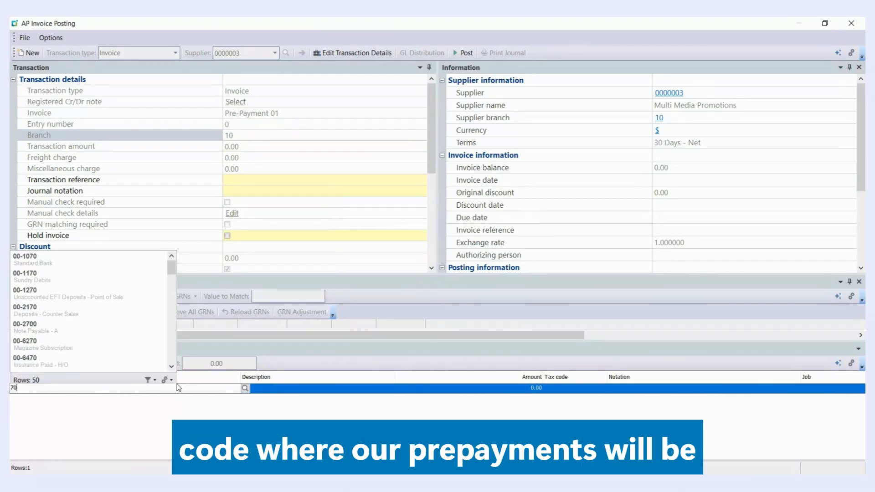
text(-1234)
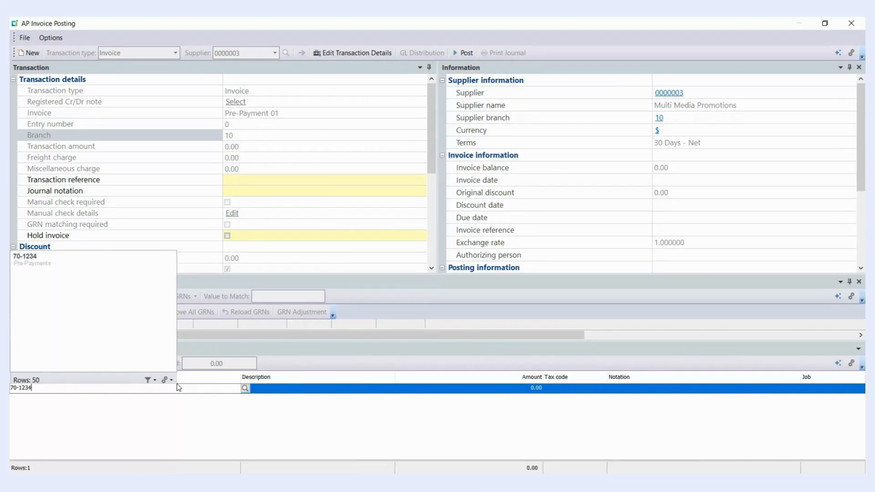
click(38, 261)
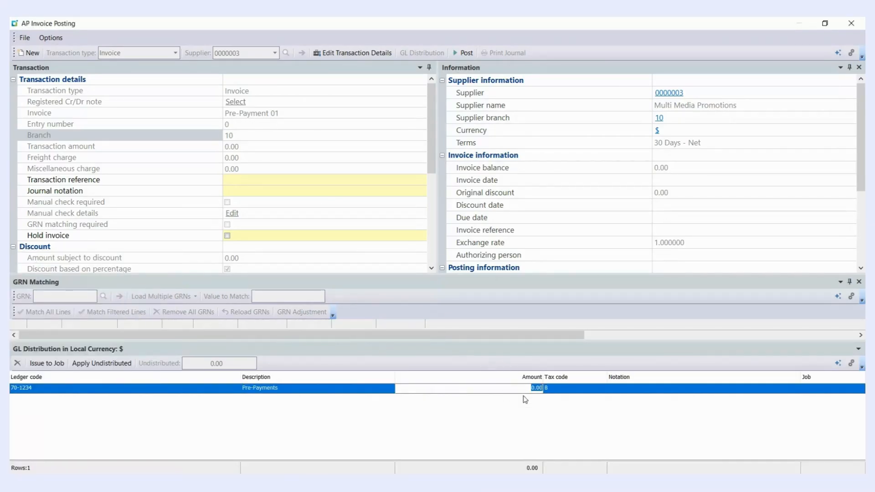
click(464, 52)
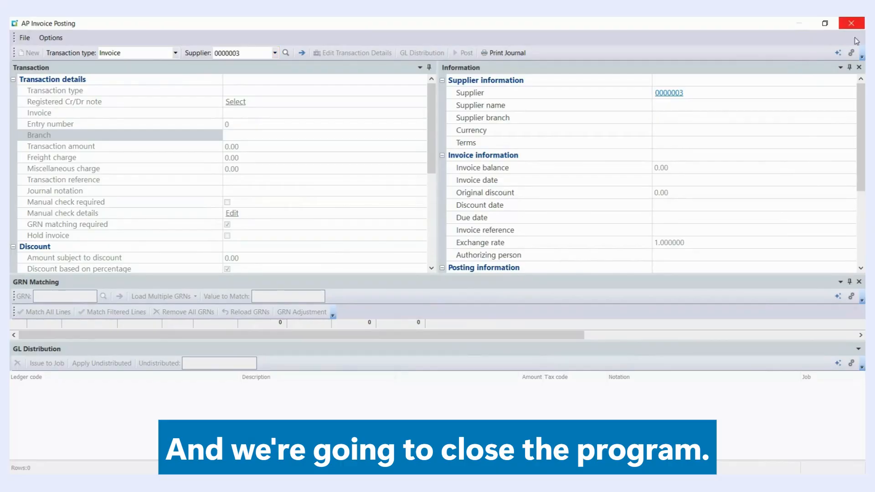
click(851, 23)
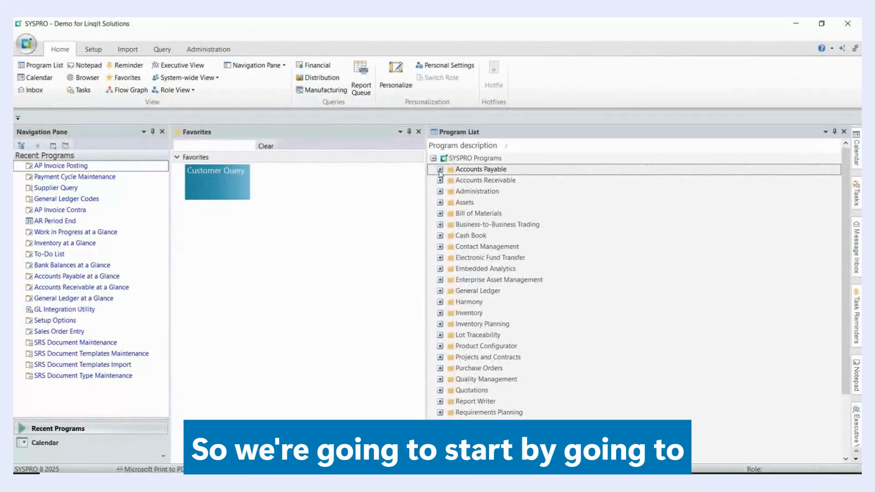
Open Payment Cycle Maintenance from the Accounts Payable payment processing programs and maximise its window
click(440, 170)
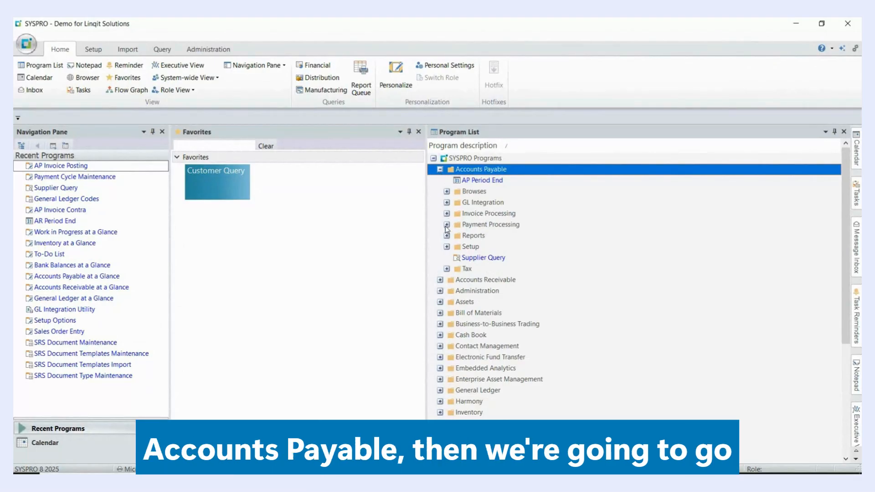
click(446, 226)
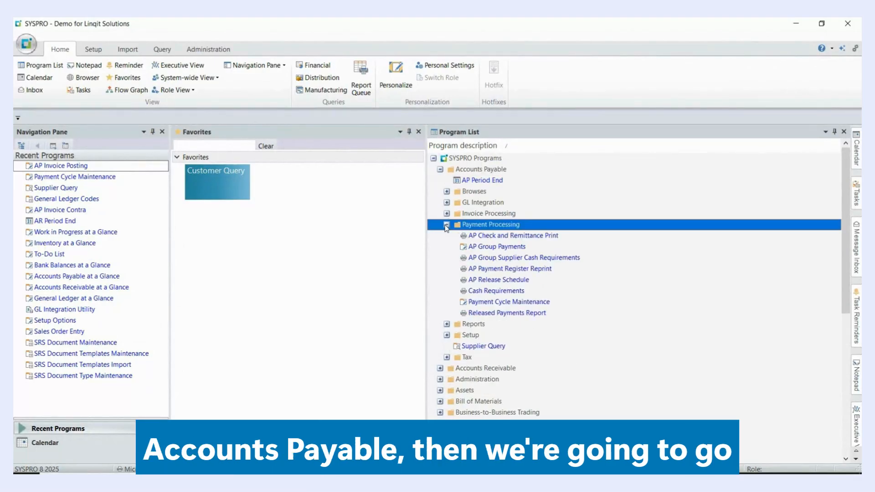
click(486, 303)
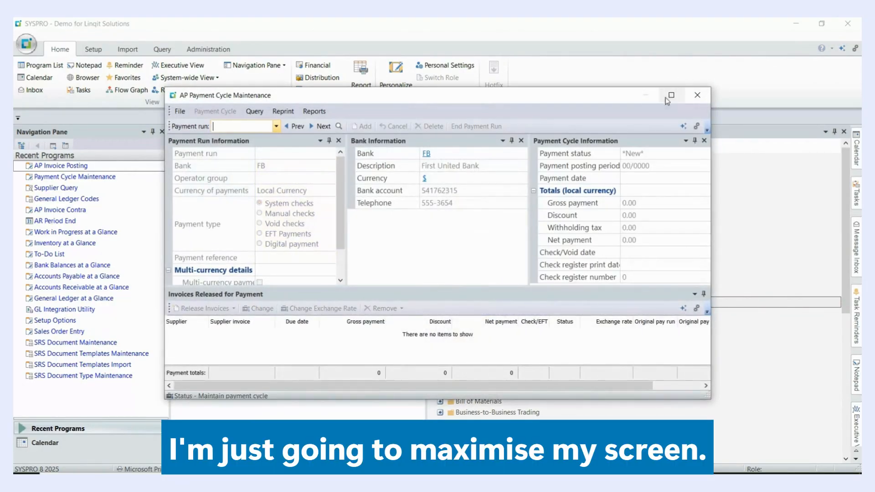
click(670, 96)
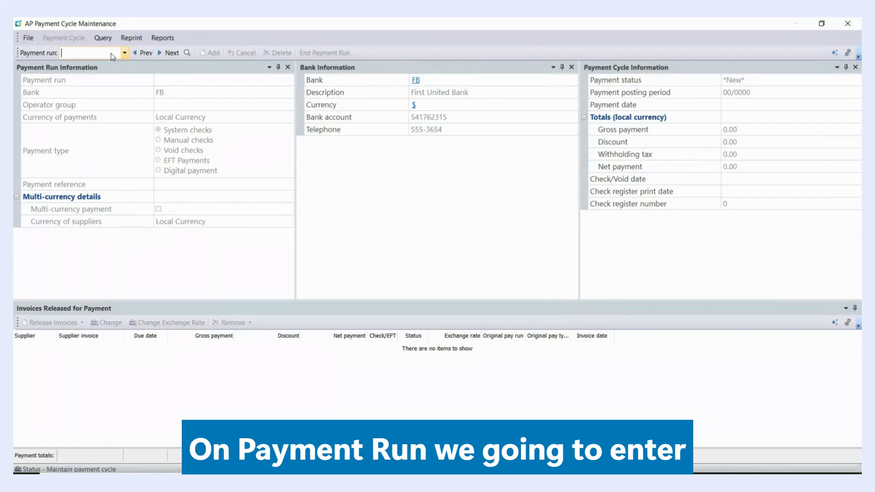
Add a new payment run named Pre-Pay
text(Pre)
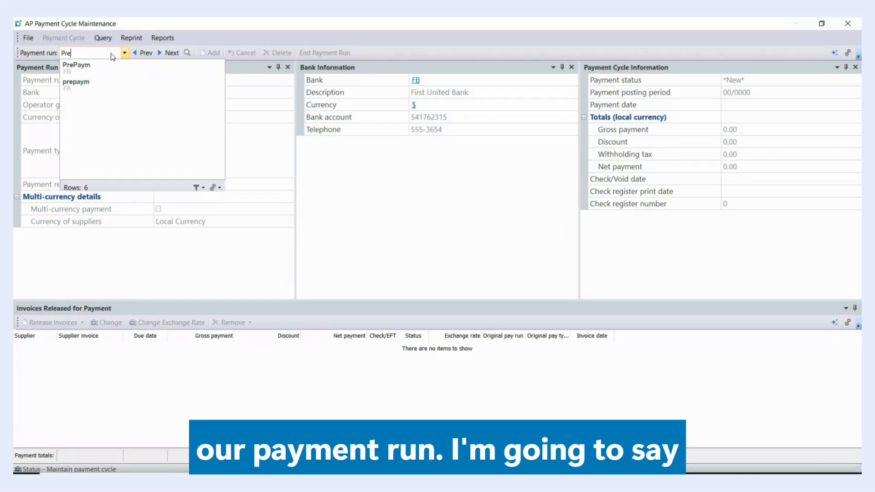
text(-Pay)
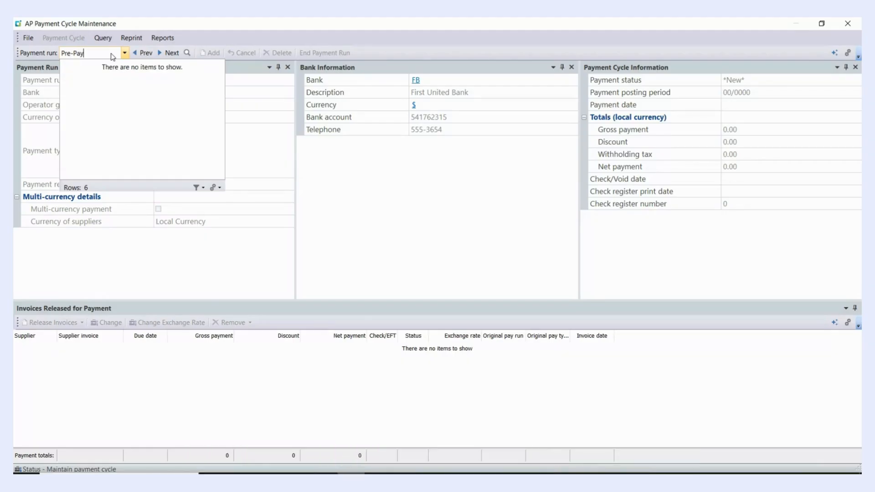
text(ment 01)
key(Tab)
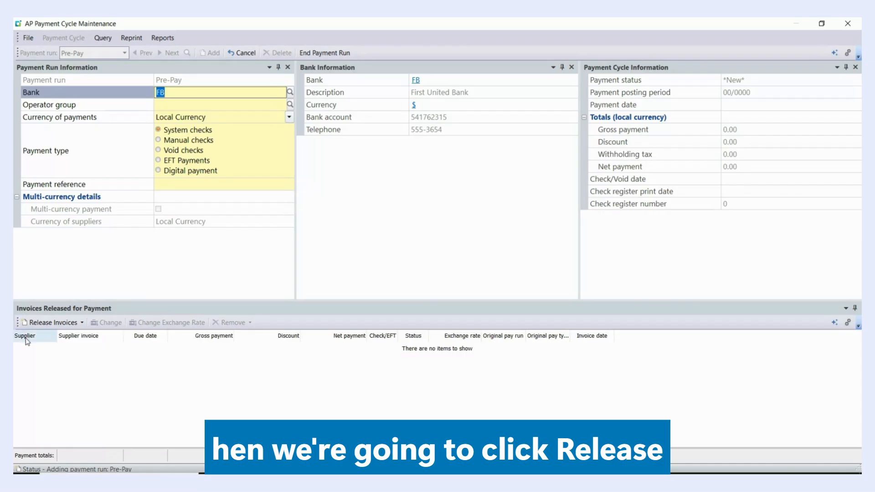
Release invoices by review for supplier Multi Media Promotions and start the review with the default options
click(44, 325)
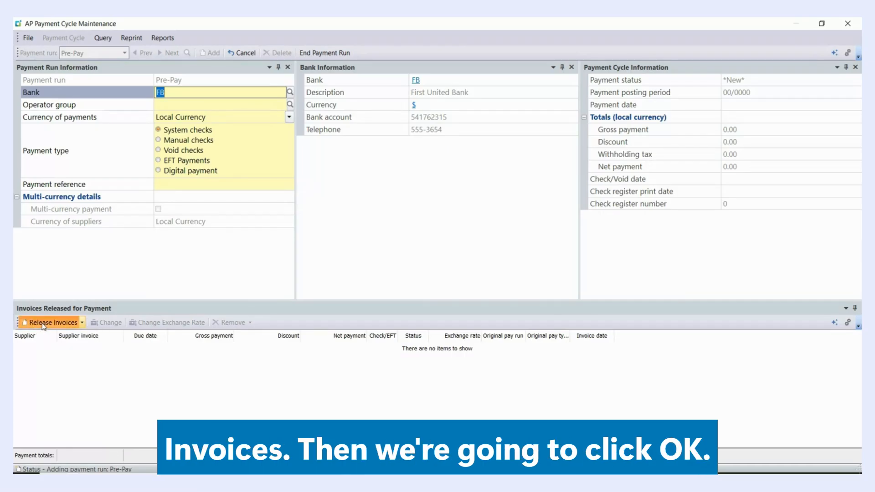
click(463, 249)
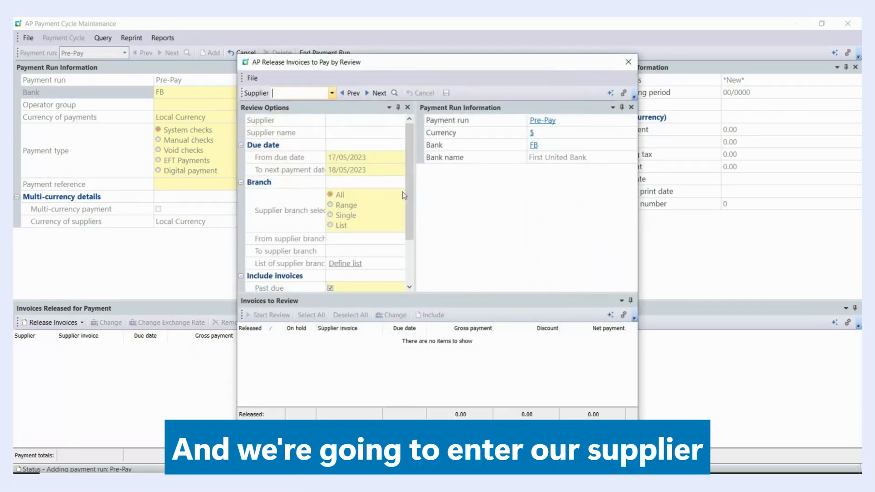
click(394, 93)
click(221, 188)
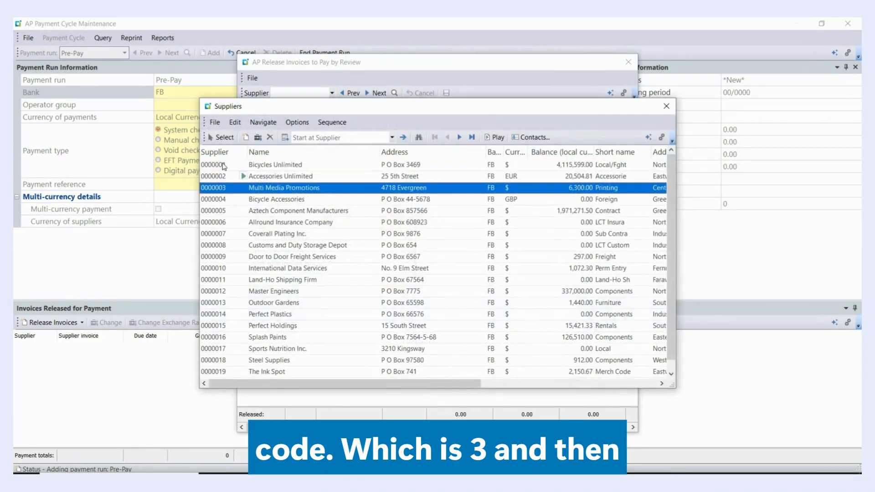
click(222, 138)
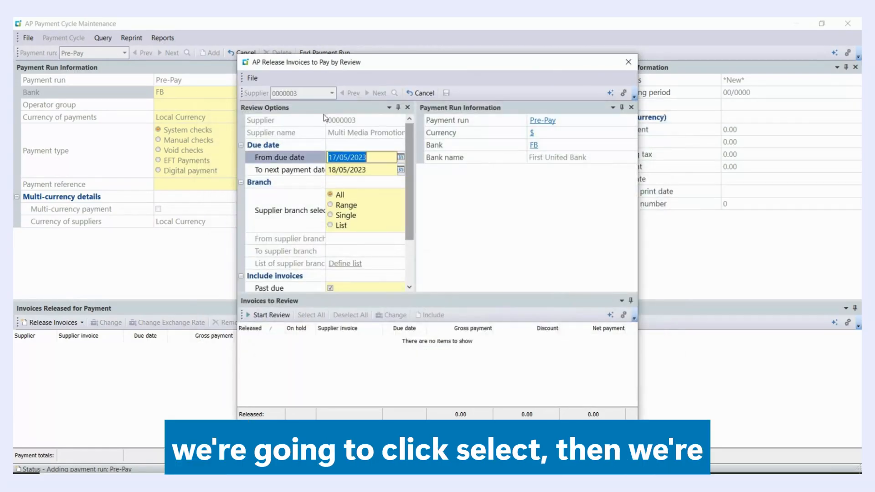
click(271, 315)
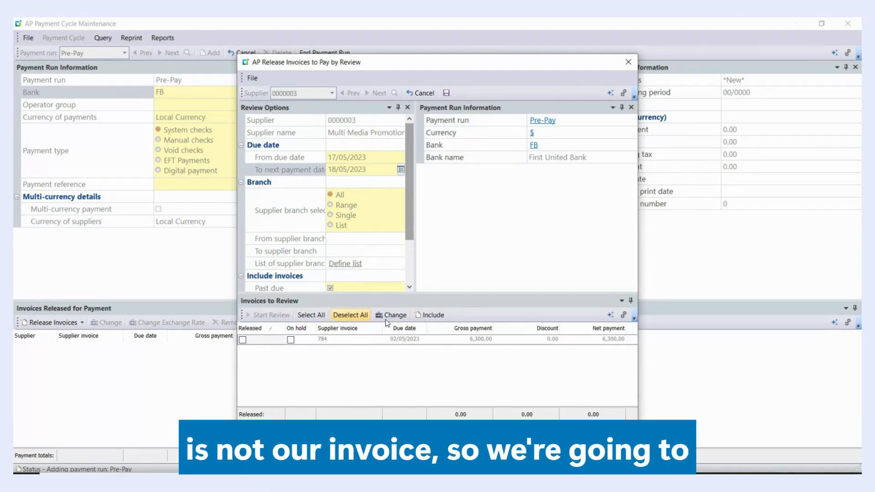
Include supplier invoice Pre-Payment 01 in the invoices to review
click(428, 316)
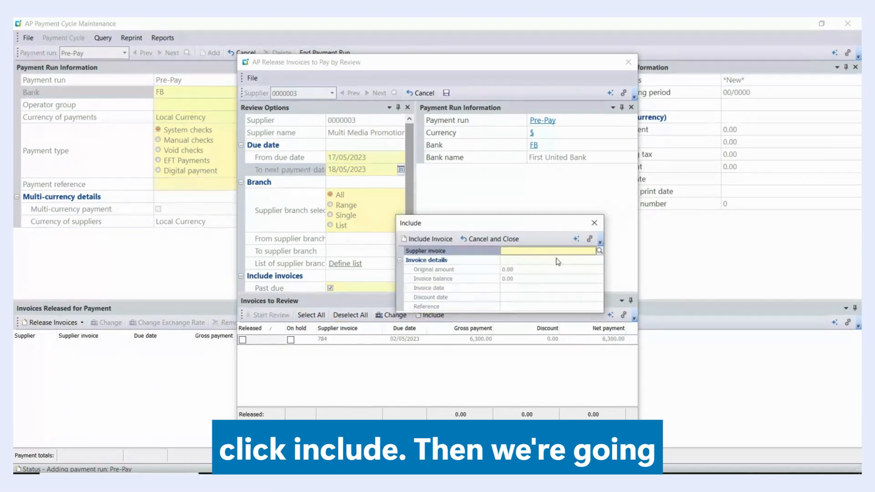
click(600, 251)
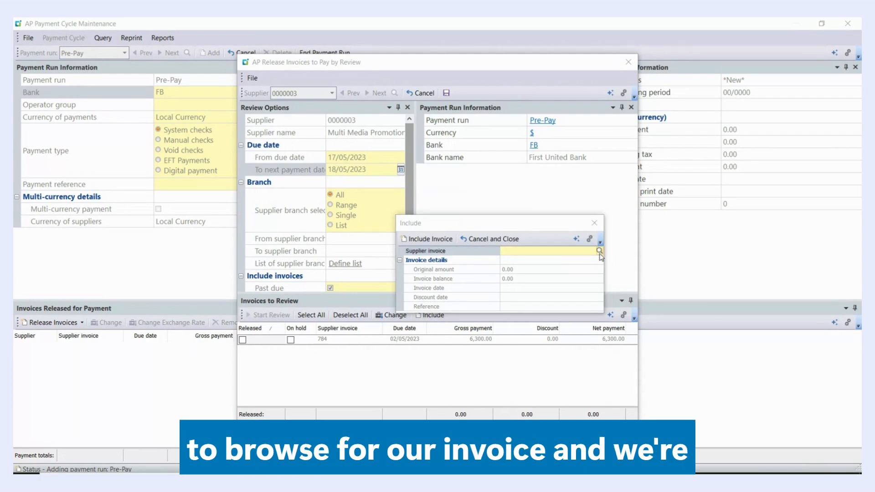
click(189, 135)
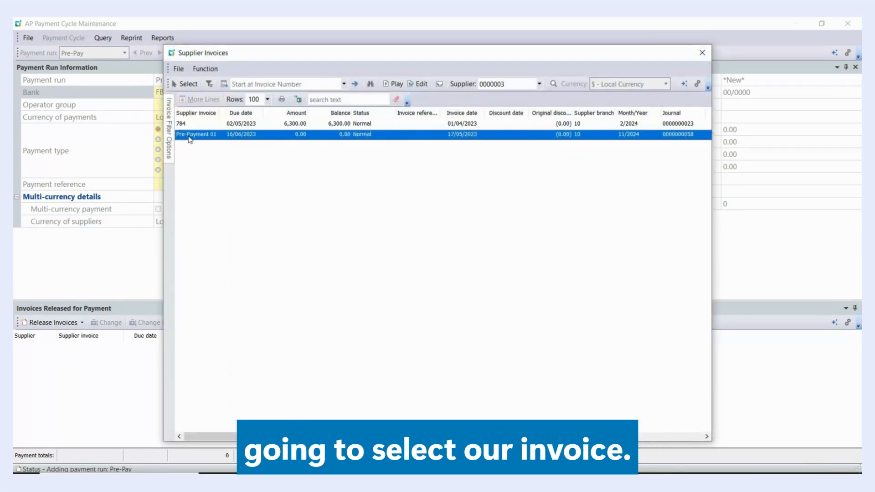
click(185, 83)
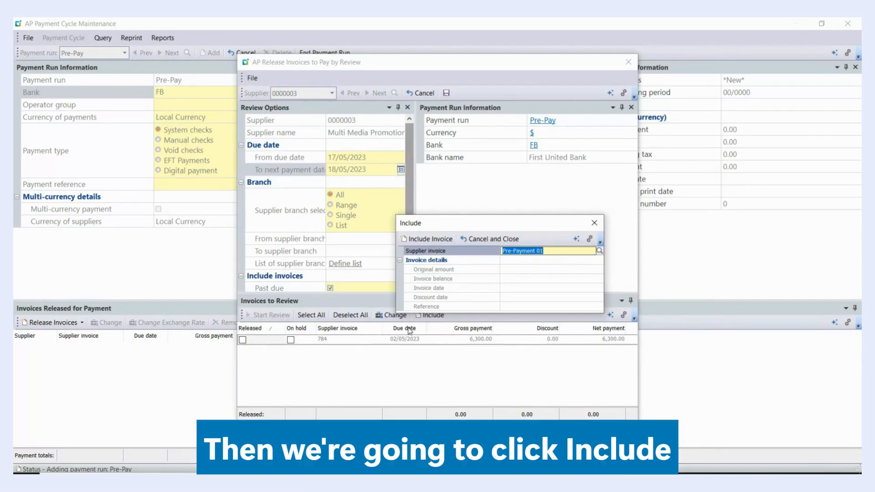
click(426, 240)
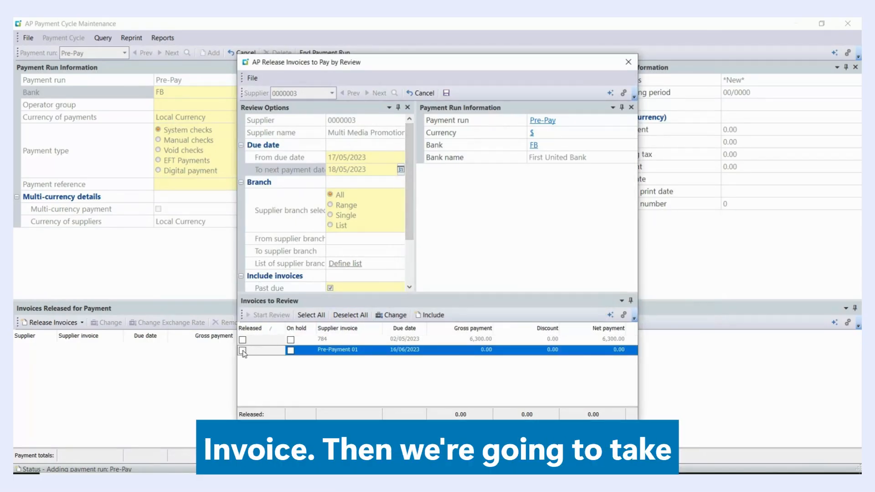
Mark Pre-Payment 01 as released with a gross payment of 2000, then save and close the invoice review
click(243, 351)
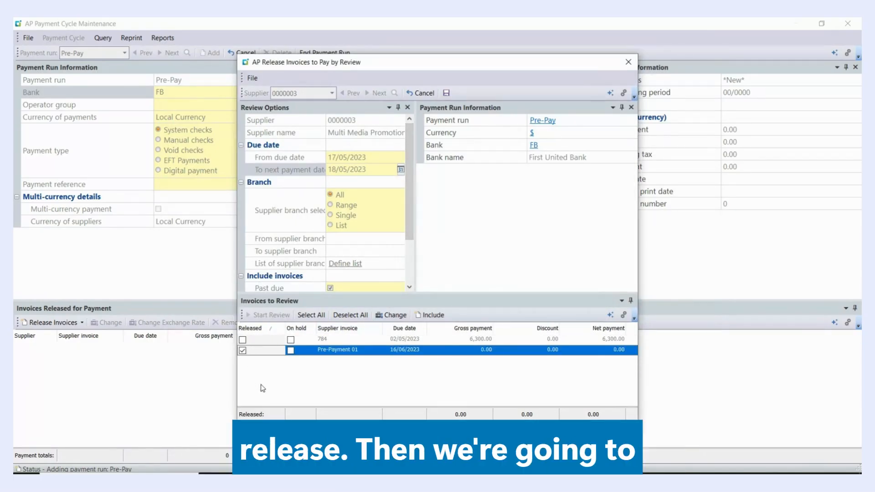
click(486, 353)
double_click(485, 353)
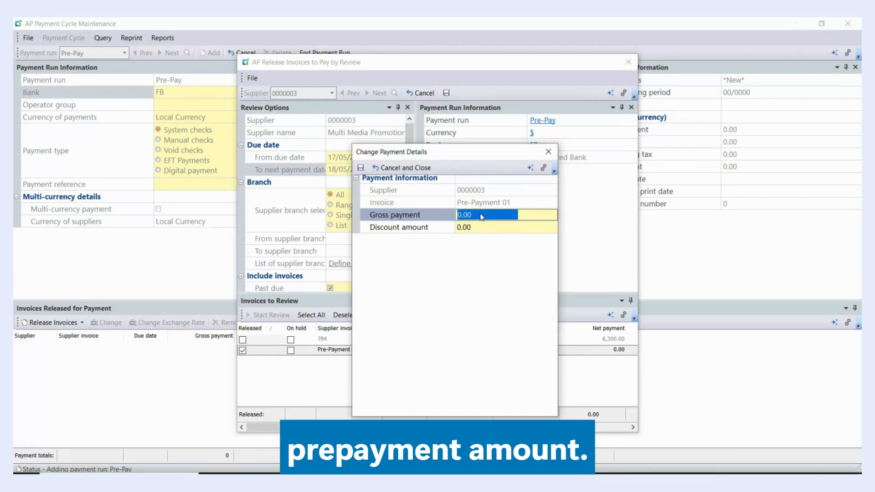
text(2000)
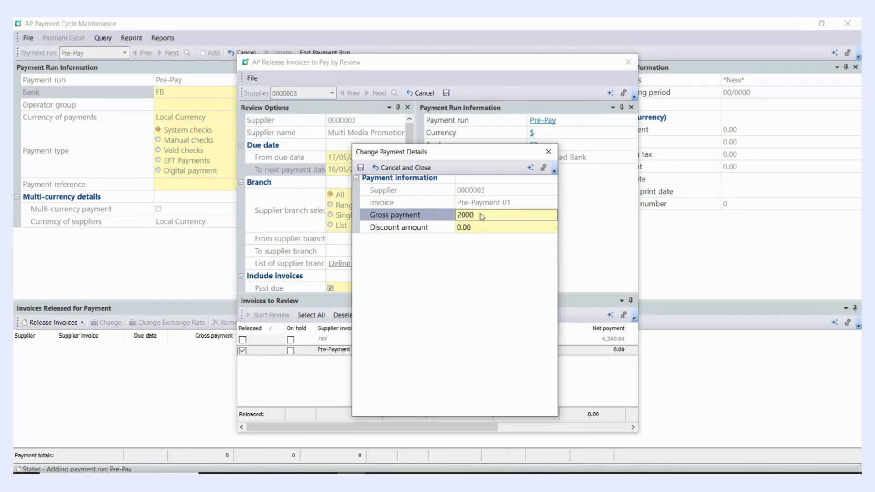
key(Tab)
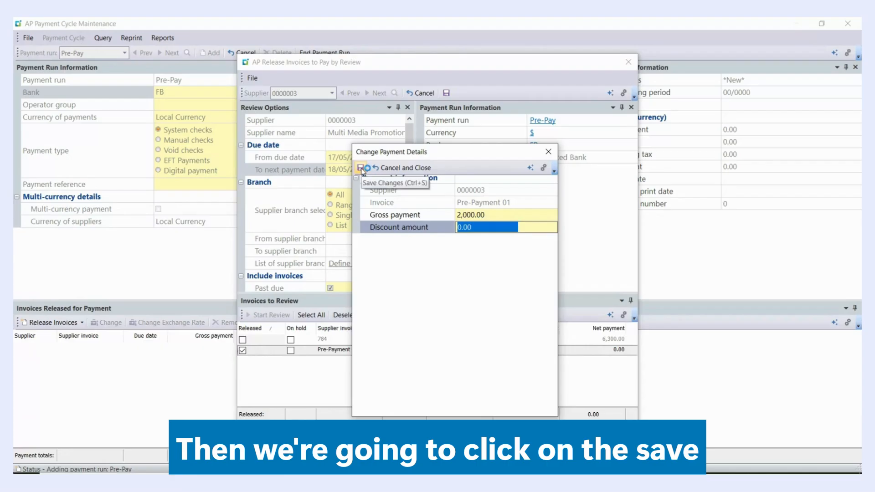
click(360, 169)
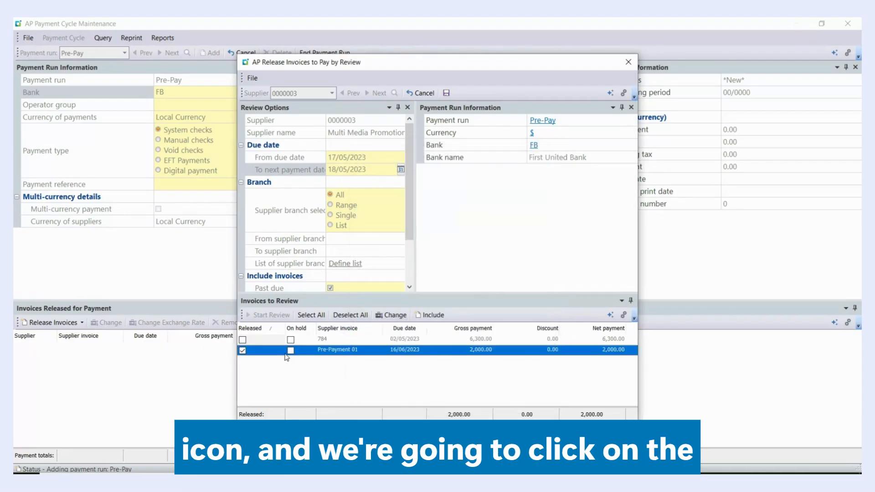
click(446, 94)
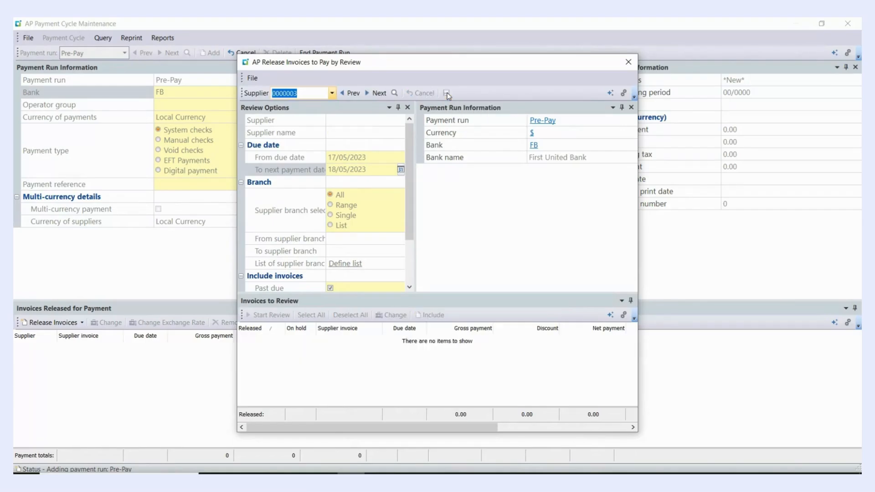
click(629, 62)
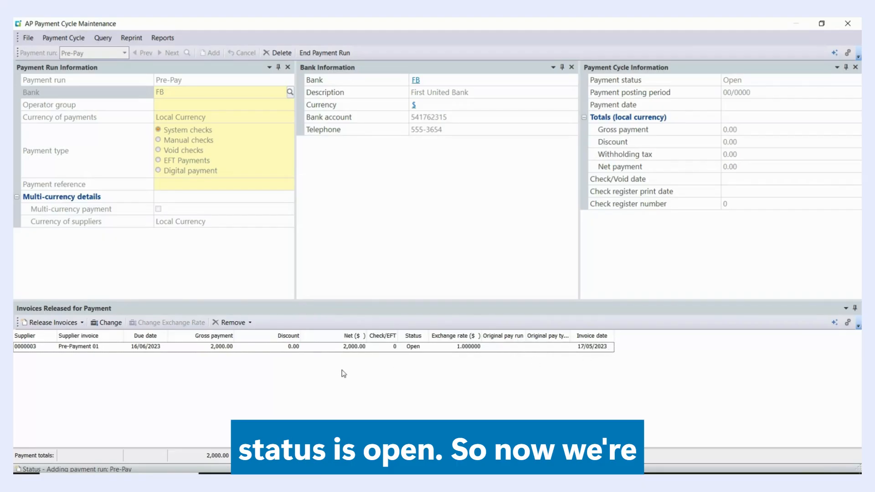
Execute the Pre-Pay payment run with the default payment options, confirm processing and close the execution window
click(75, 40)
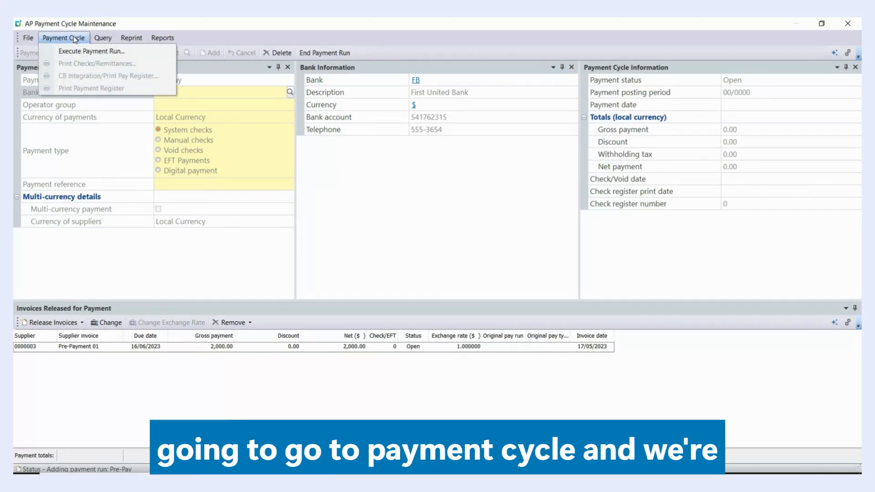
click(78, 51)
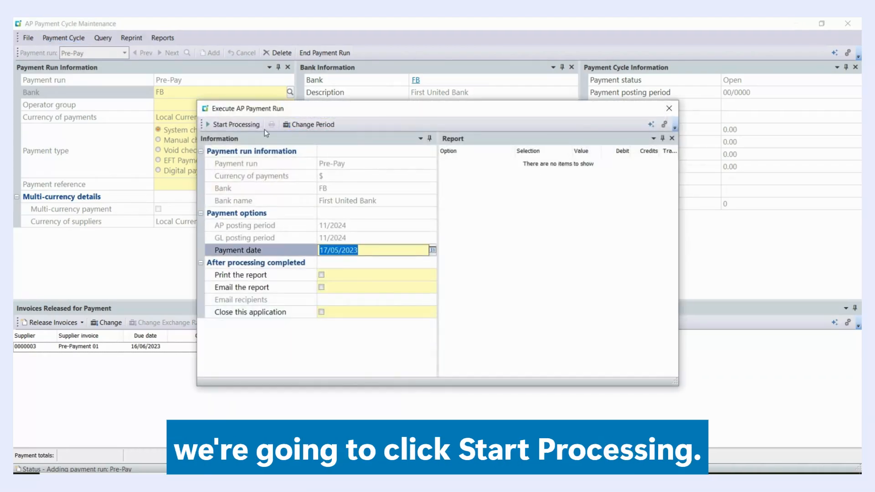
click(235, 125)
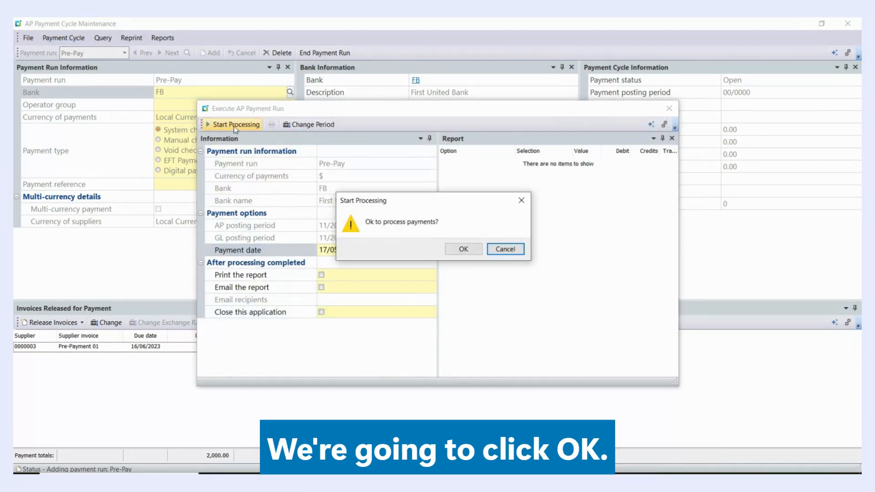
click(464, 250)
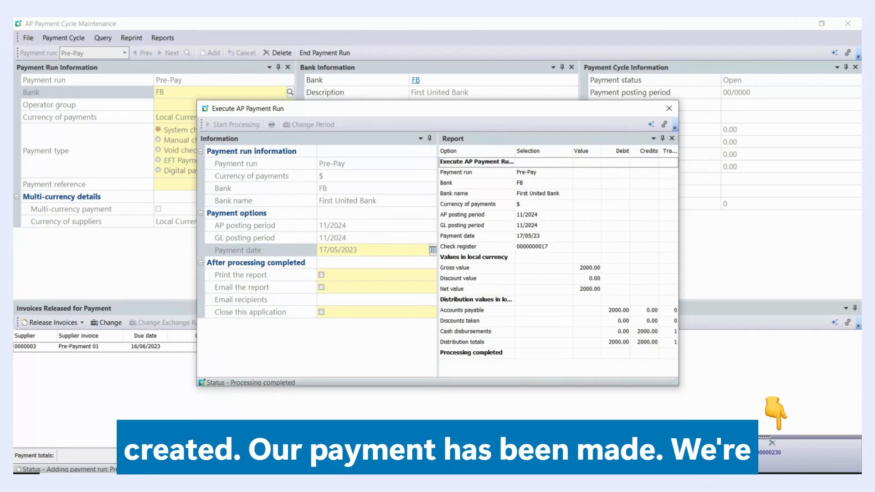
click(670, 109)
Print the payment run's check with 102 as the first number, using Microsoft Print to PDF, and dismiss the preview
click(62, 39)
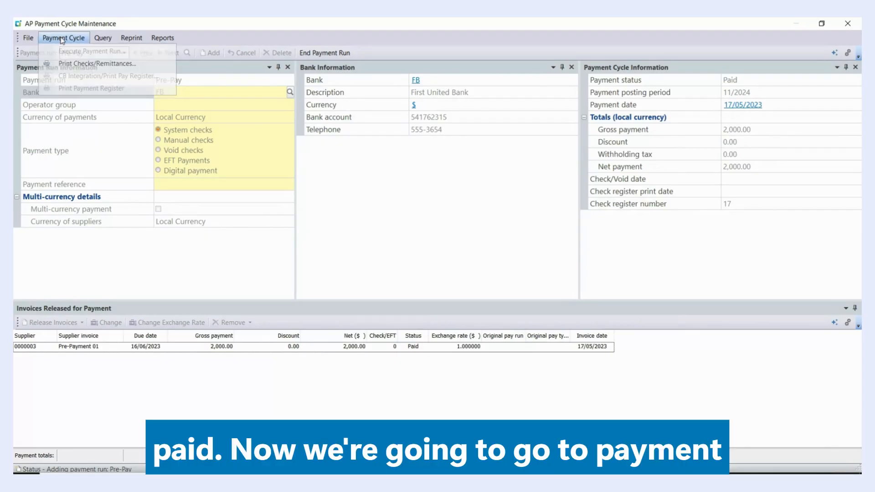
click(85, 64)
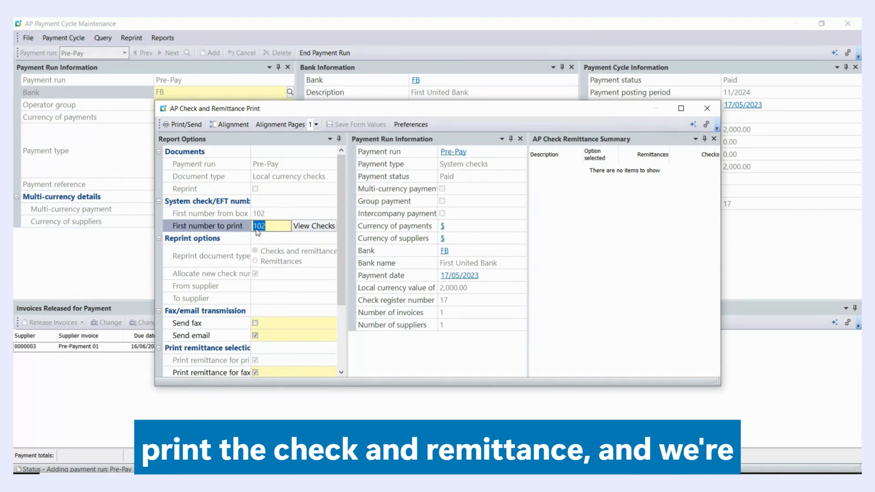
click(186, 125)
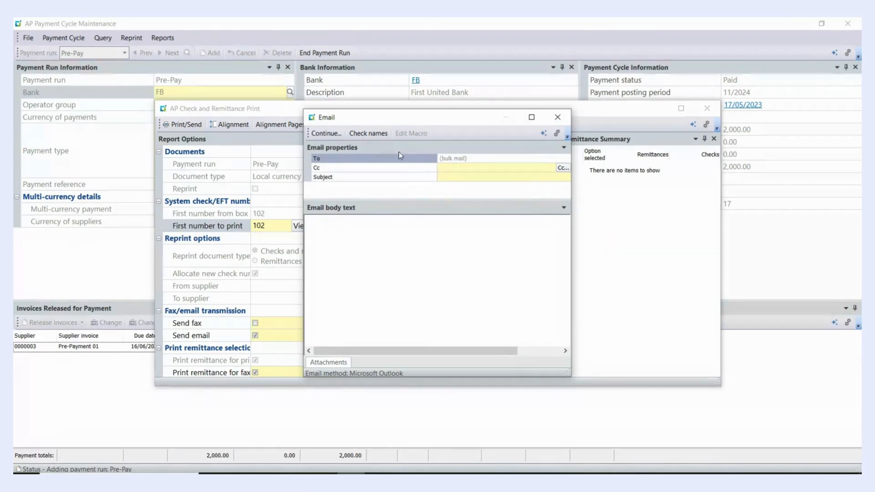
click(325, 133)
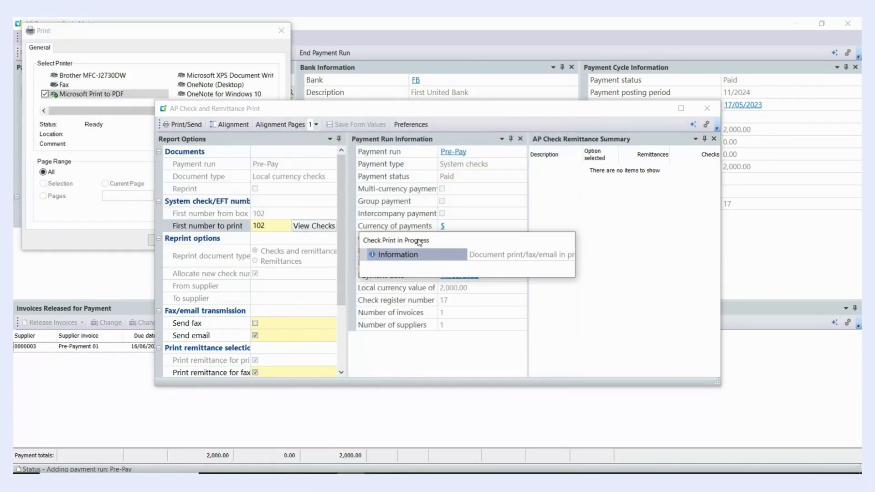
click(128, 154)
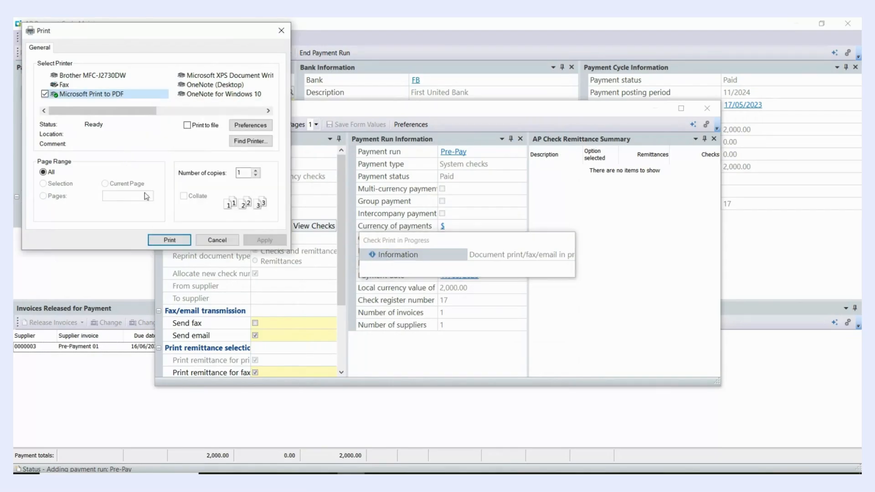
click(176, 241)
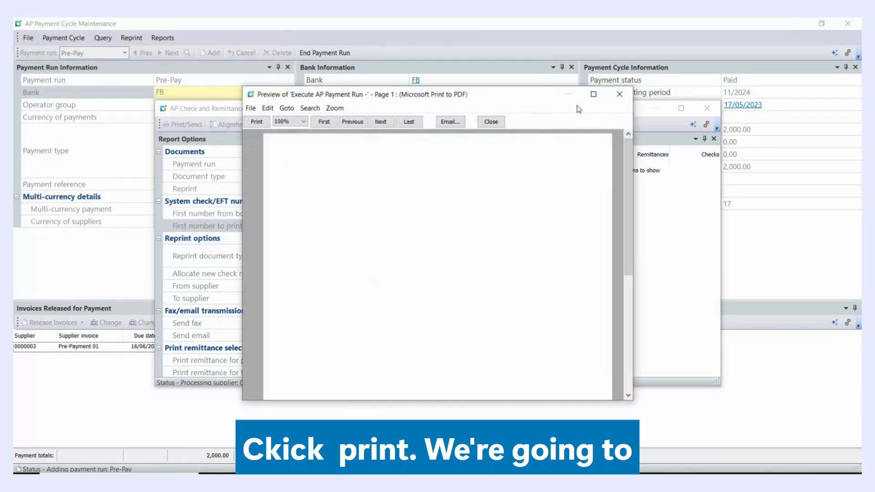
click(615, 98)
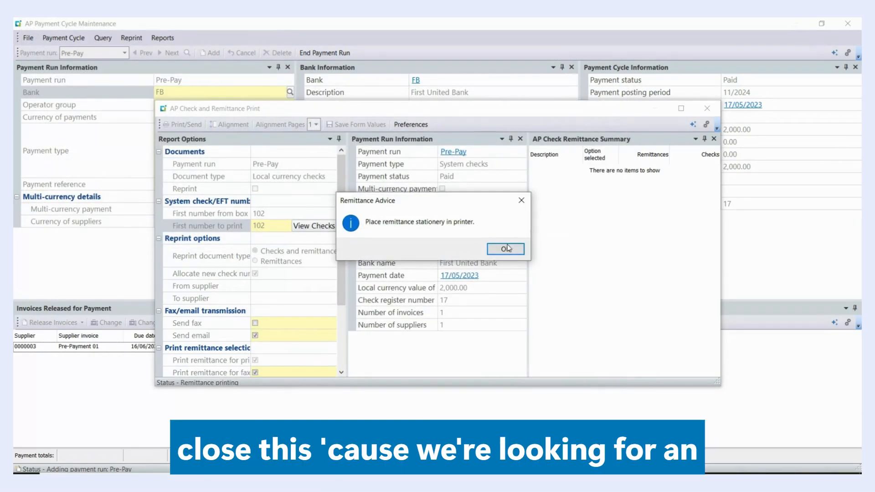
Print the remittance advice with Microsoft Print to PDF, then close its preview, the document archiving window and the print program
click(504, 251)
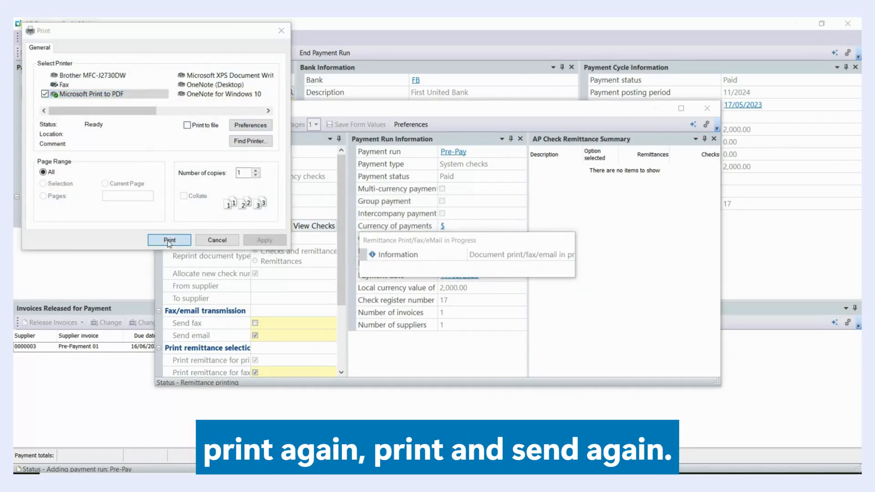
click(169, 240)
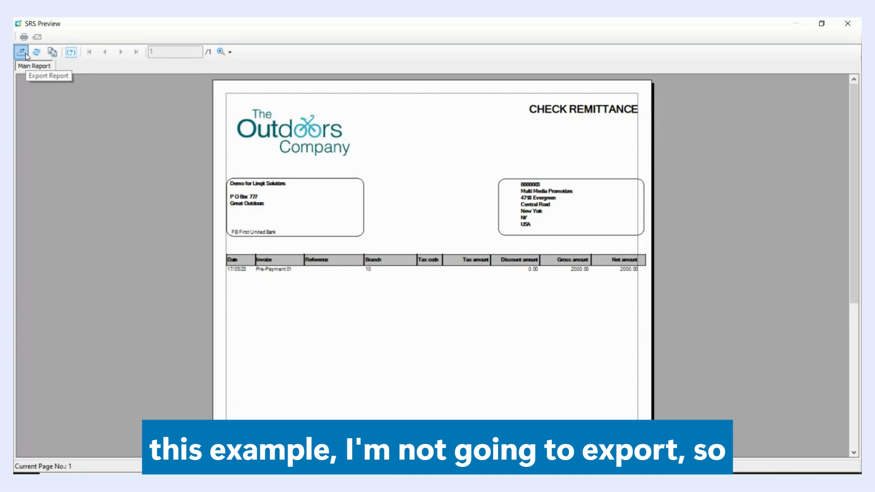
click(848, 24)
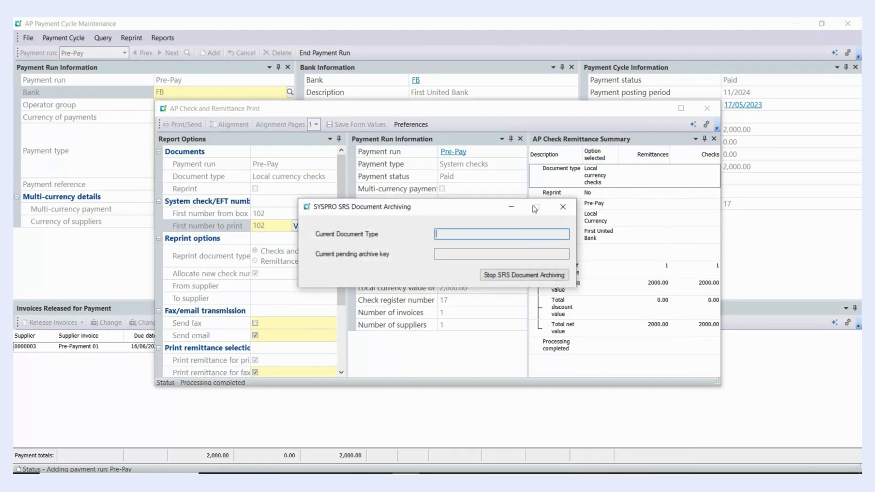
click(564, 208)
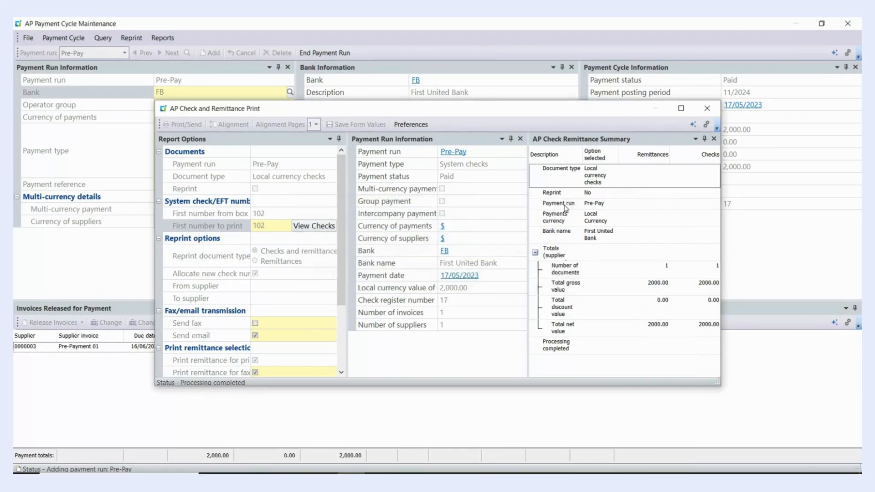
click(708, 109)
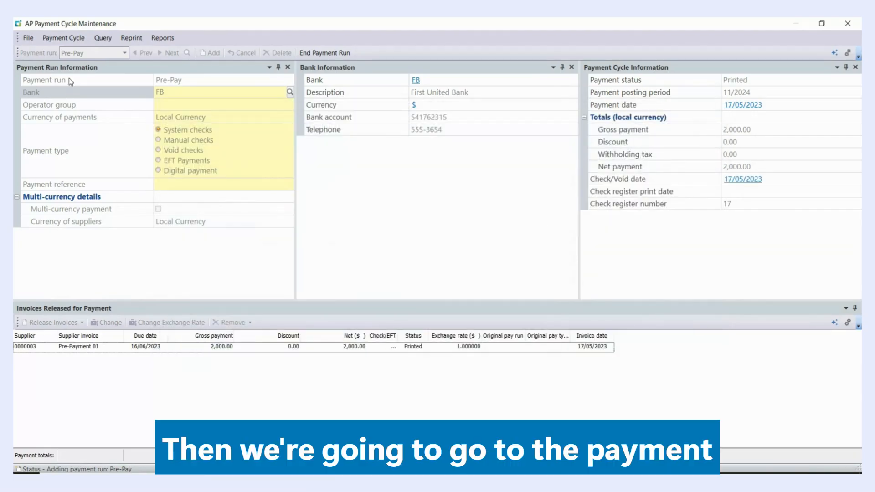
Integrate the payment run into the cash book with re-established voided checks reconciled, view the payment register, and end the run
click(72, 39)
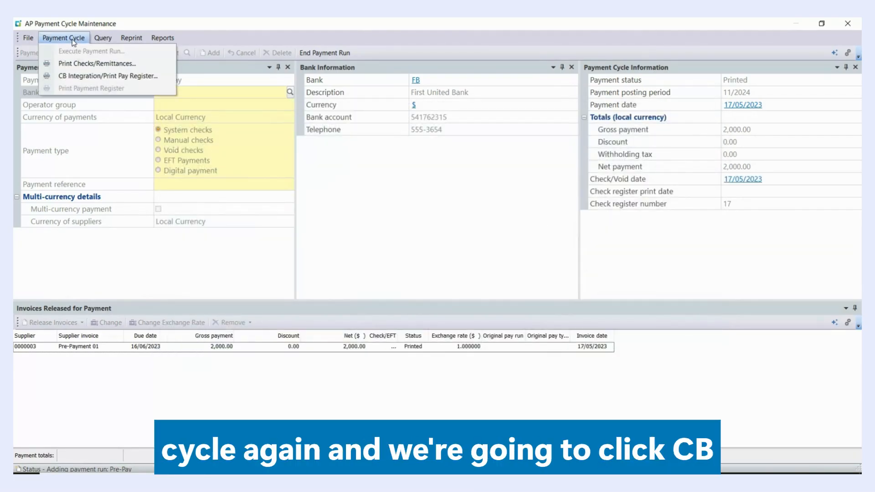
click(89, 76)
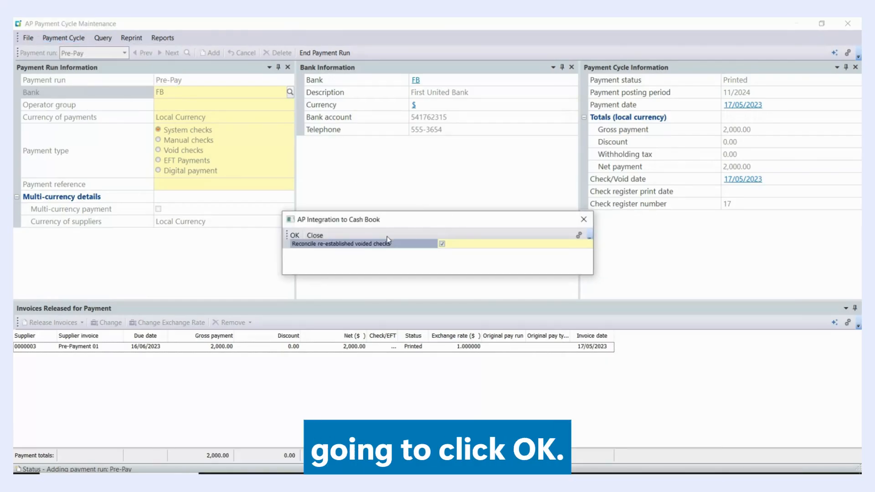
click(292, 235)
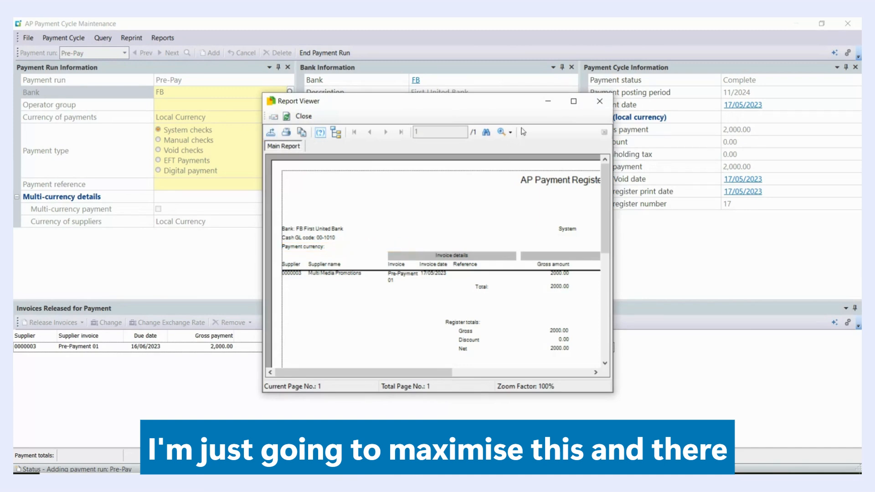
click(573, 101)
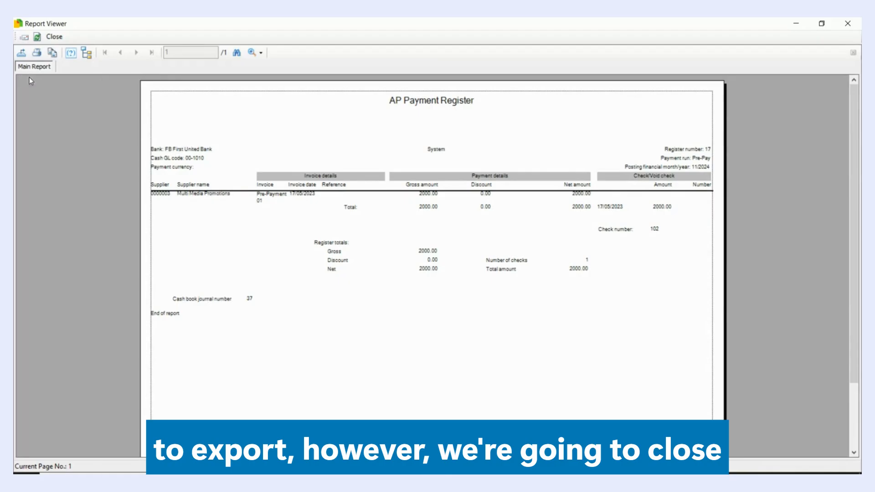
click(847, 24)
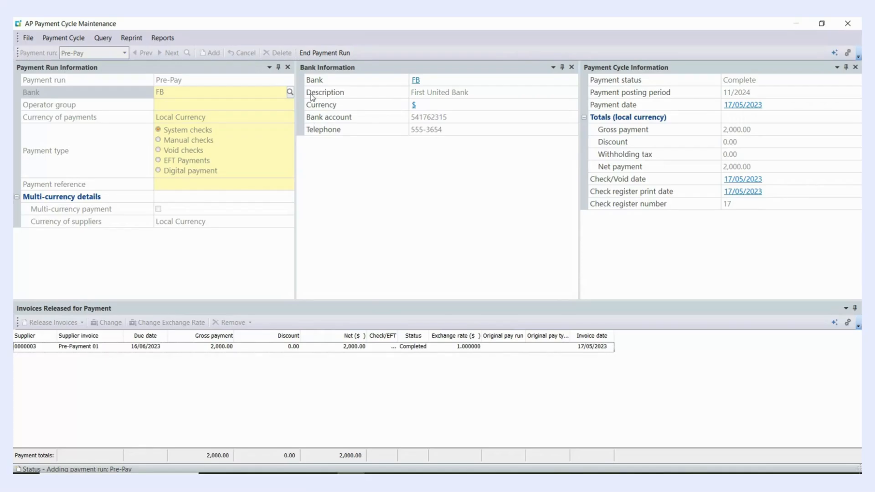
click(321, 53)
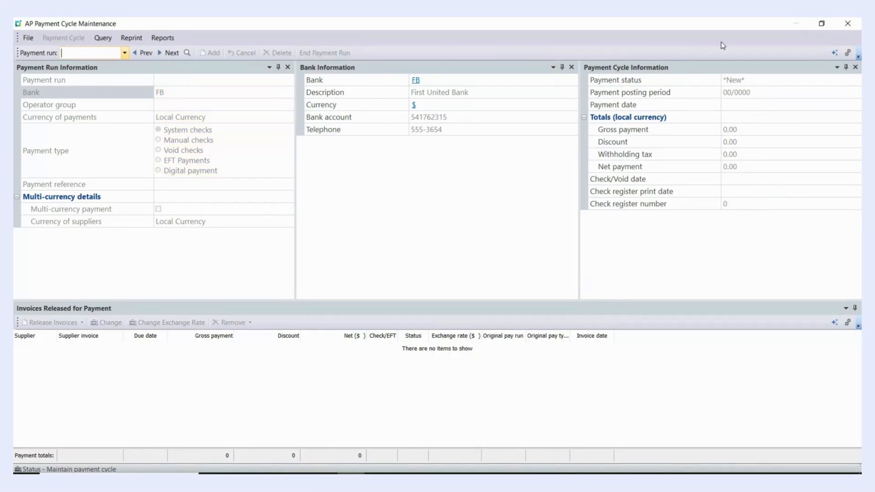
click(848, 24)
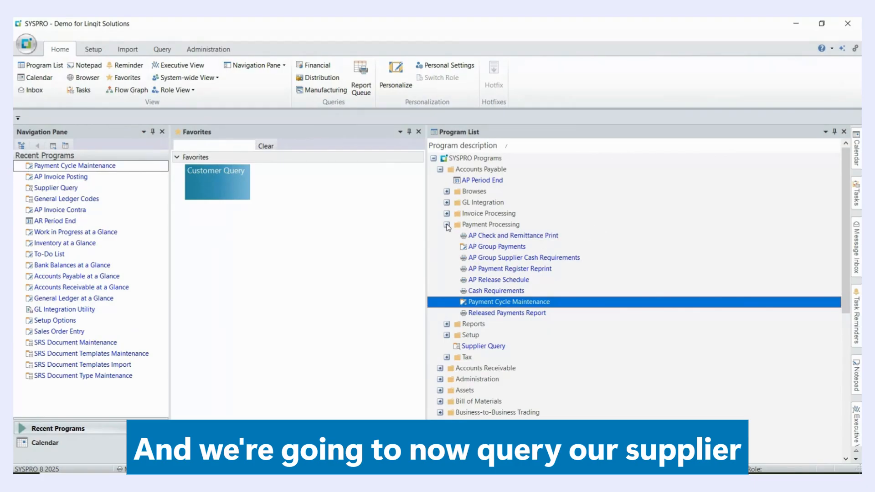
Open the Supplier Query program and look up the account of supplier Multi Media Promotions
click(447, 225)
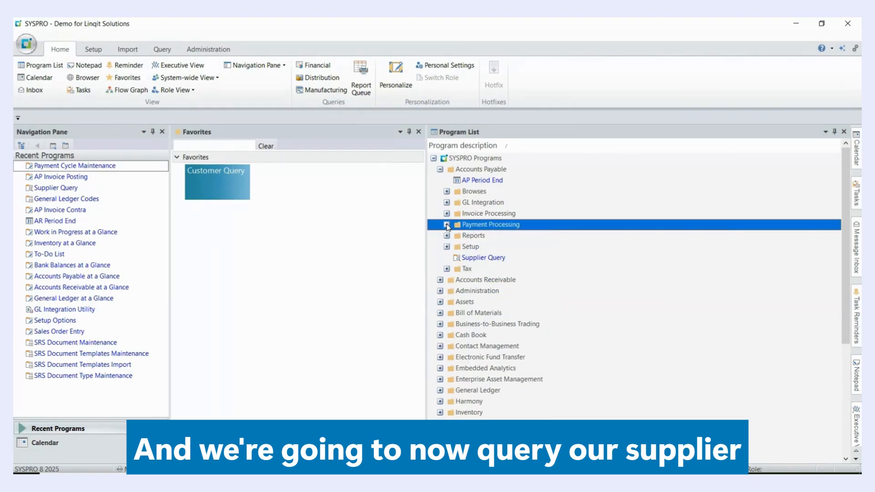
click(482, 258)
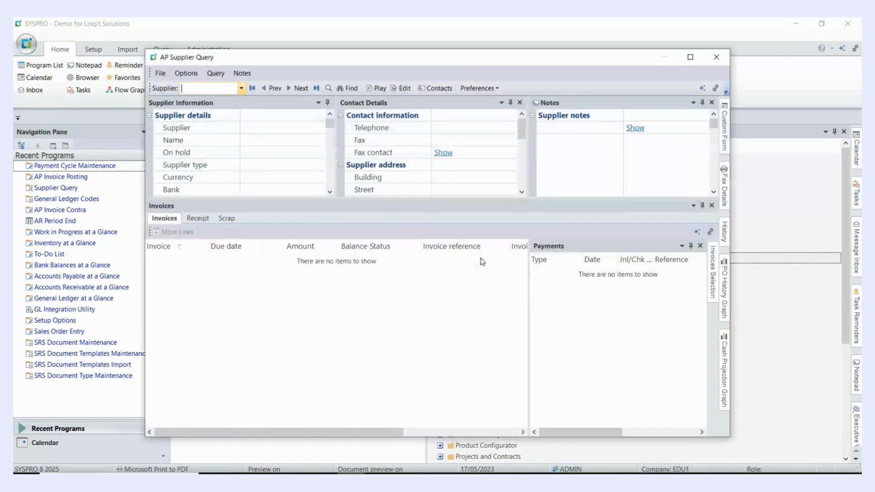
click(329, 89)
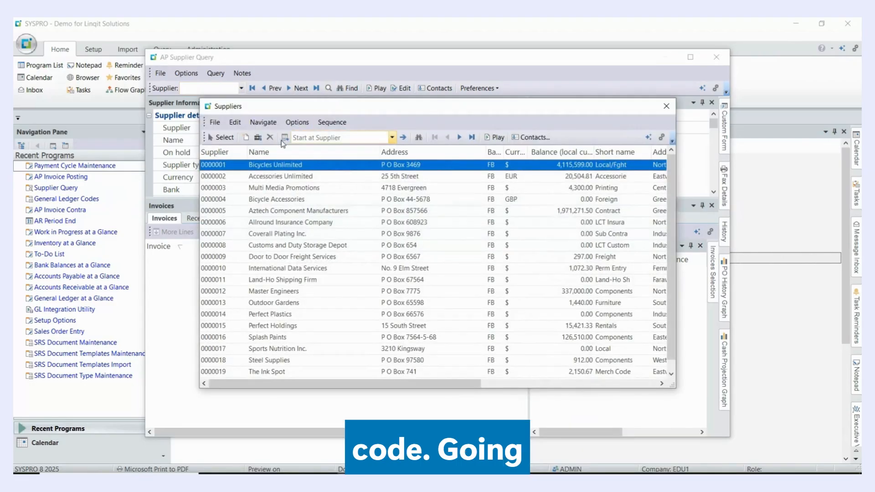
right_click(241, 188)
click(223, 138)
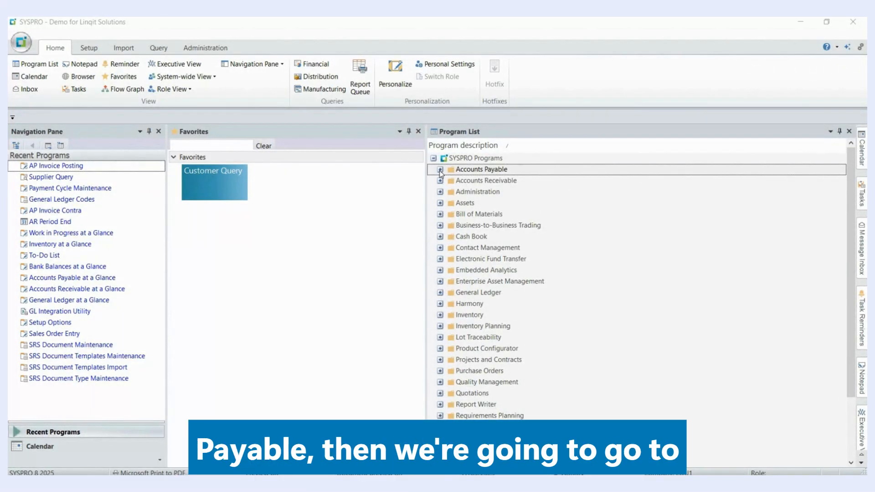
Open AP Invoice Contra in a maximized window and load the invoices of supplier Multi Media Promotions
click(440, 170)
click(448, 215)
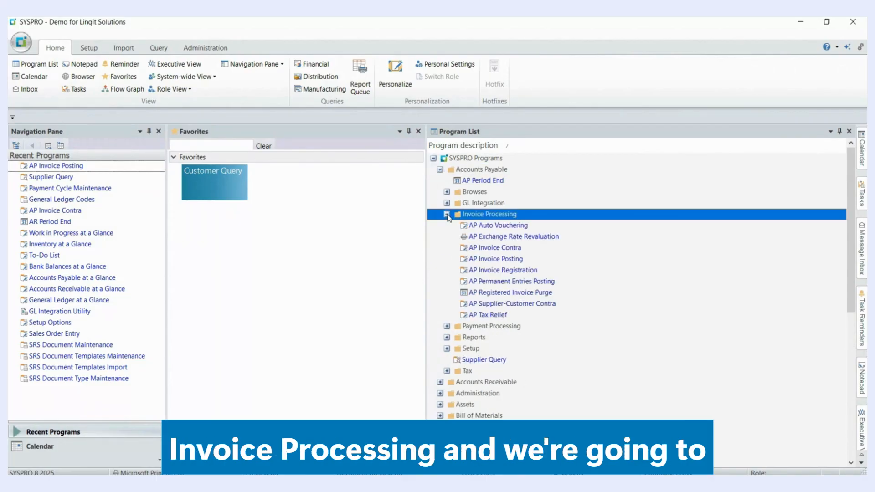
double_click(490, 249)
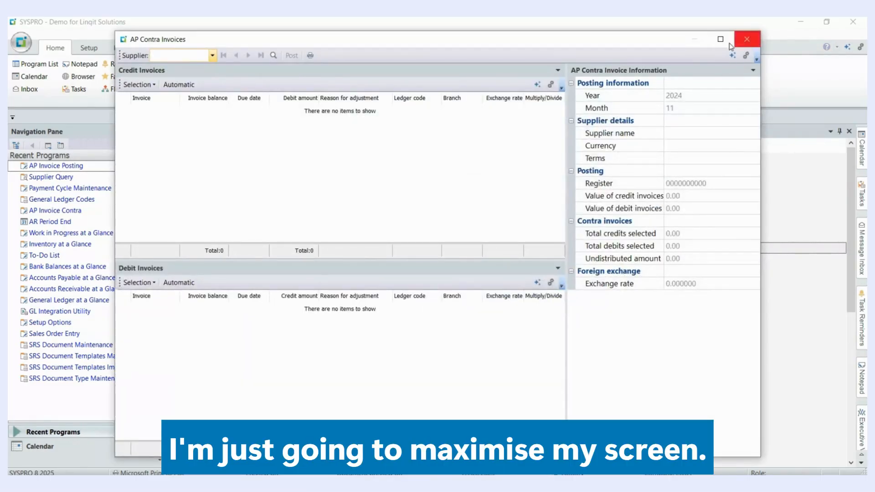
click(721, 40)
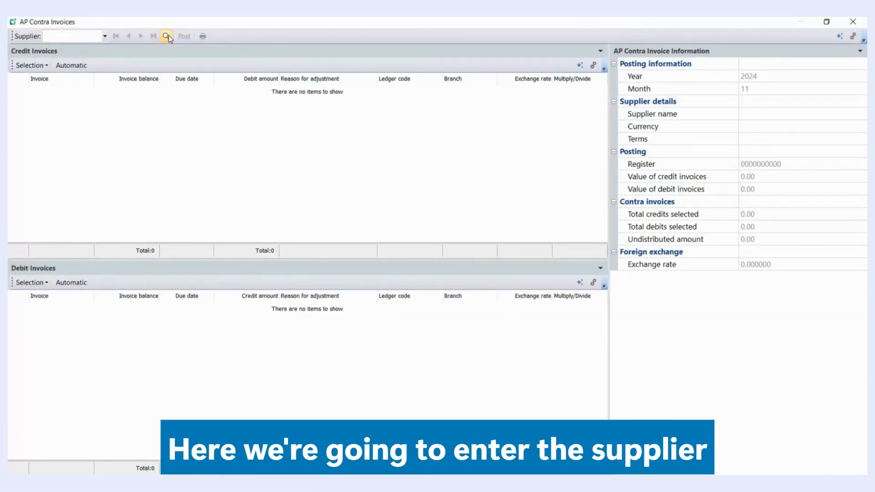
click(166, 36)
click(232, 189)
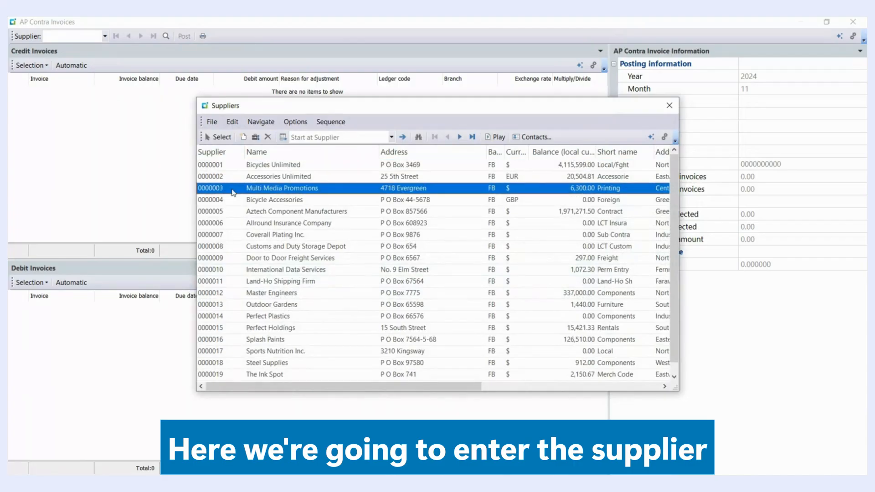
click(219, 138)
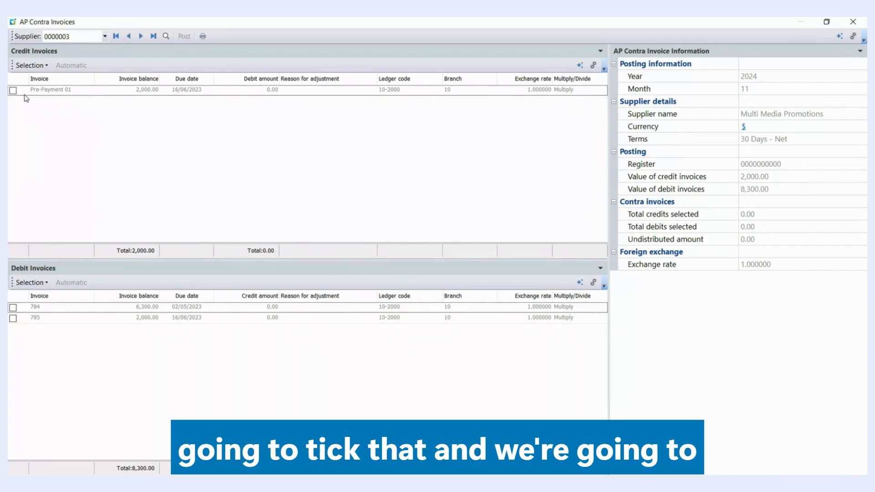
Select credit invoice Pre-Payment 01 and debit invoice 795 for 2,000.00 each and post the contra
click(14, 91)
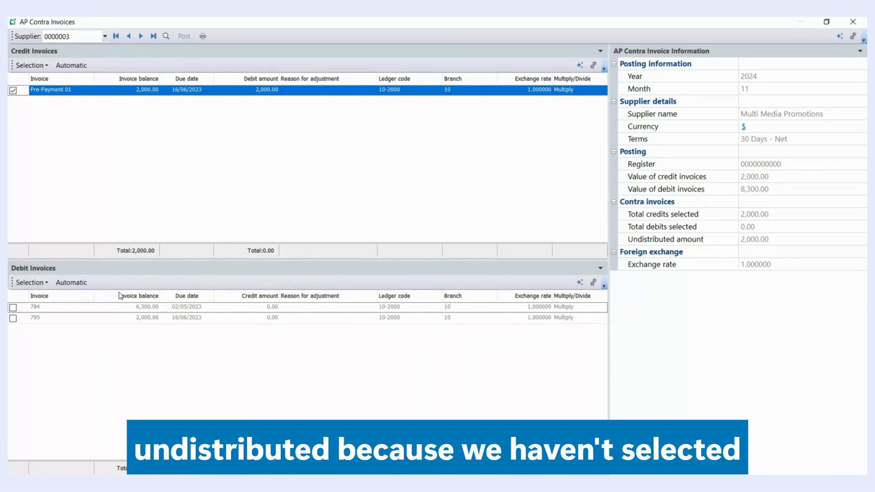
click(13, 319)
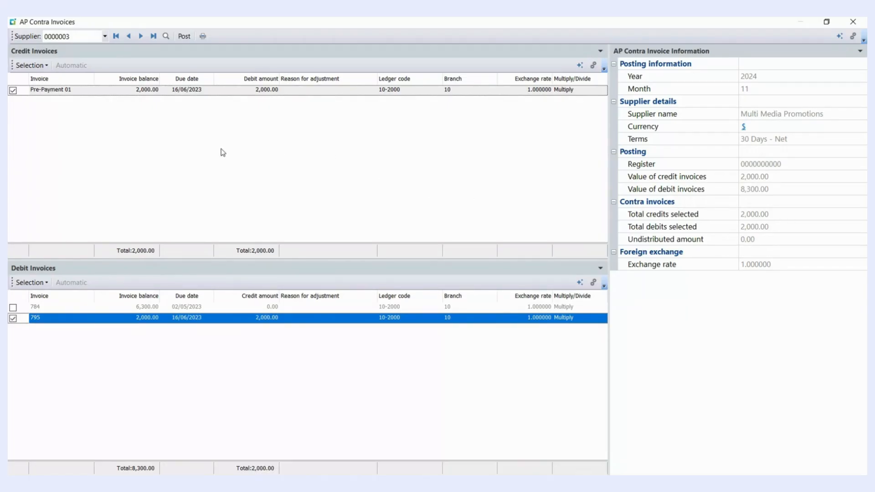
click(184, 36)
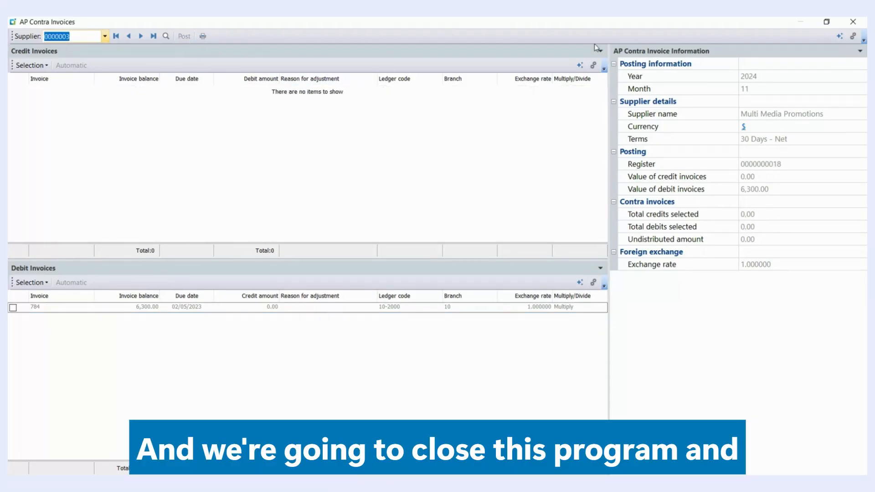
Close the AP Contra Invoices program and open Supplier Query in a maximized window
click(853, 21)
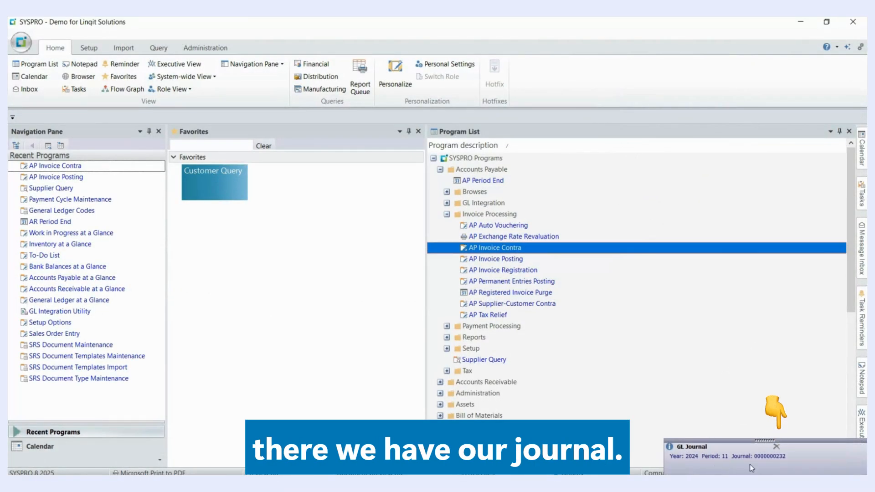
click(447, 214)
click(440, 169)
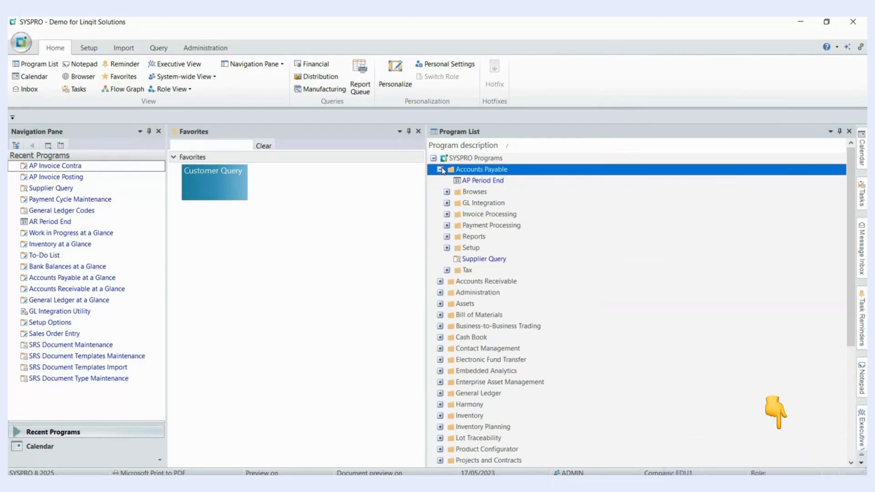
click(440, 169)
click(481, 262)
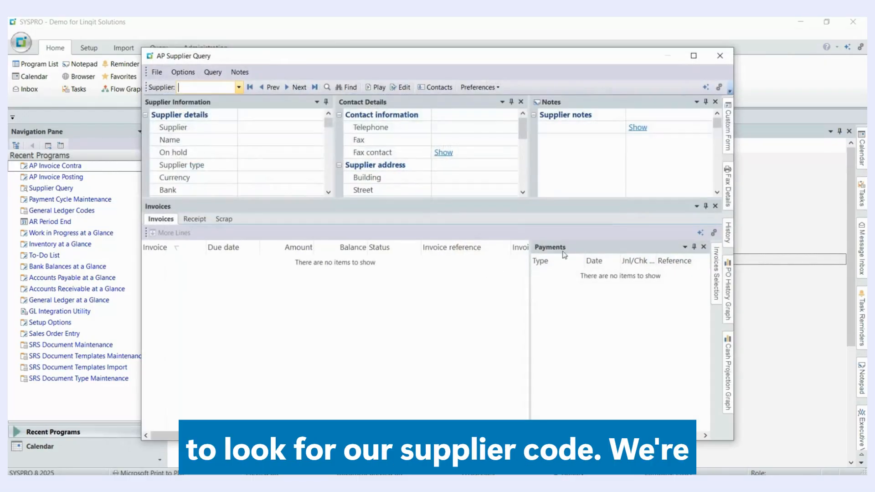
double_click(668, 58)
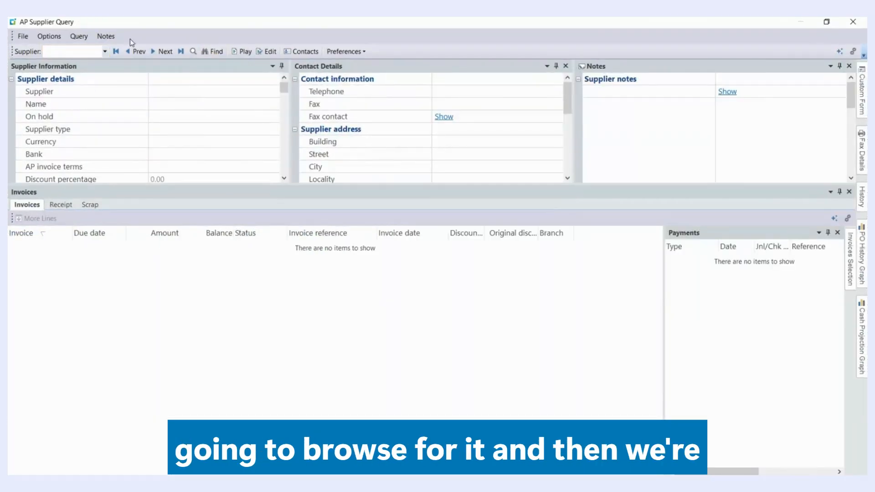
Load supplier Multi Media Promotions and check the balances and payment entries of invoices Pre-Payment 01 and 795
click(193, 51)
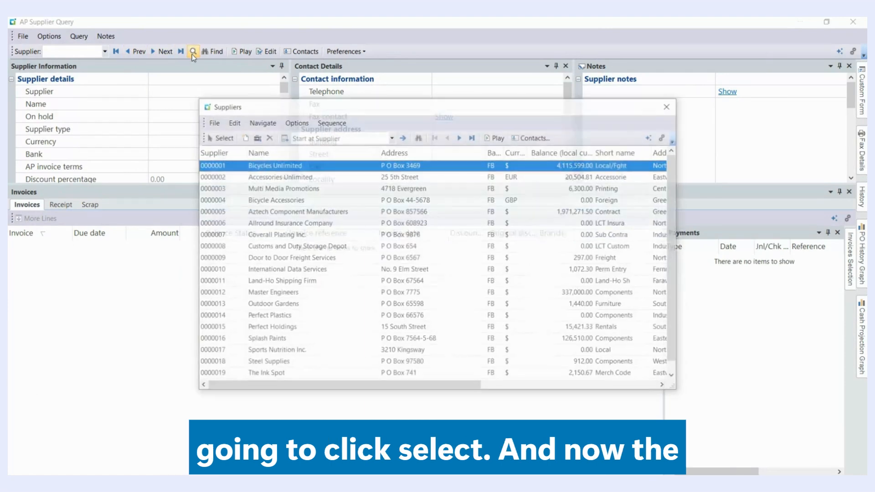
click(213, 189)
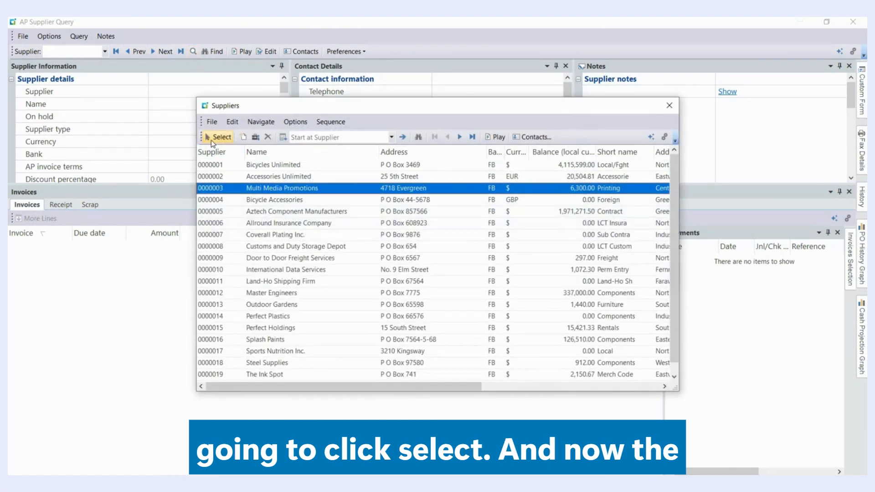
click(213, 137)
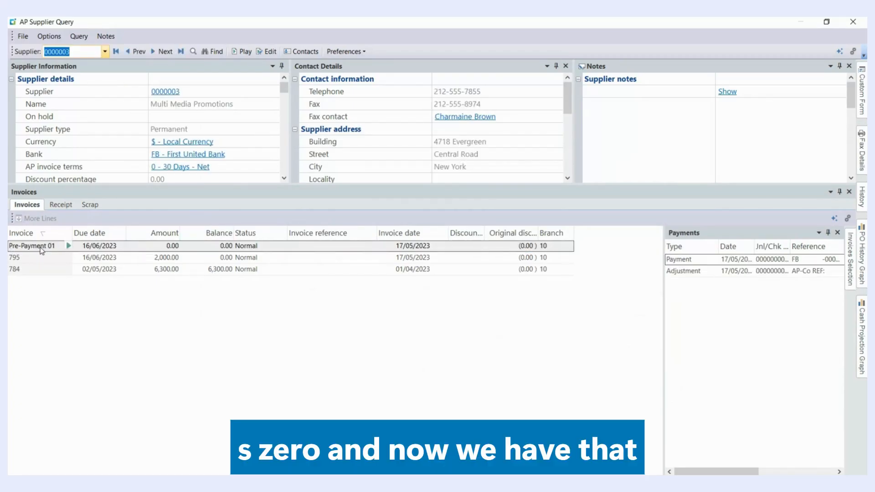
click(226, 249)
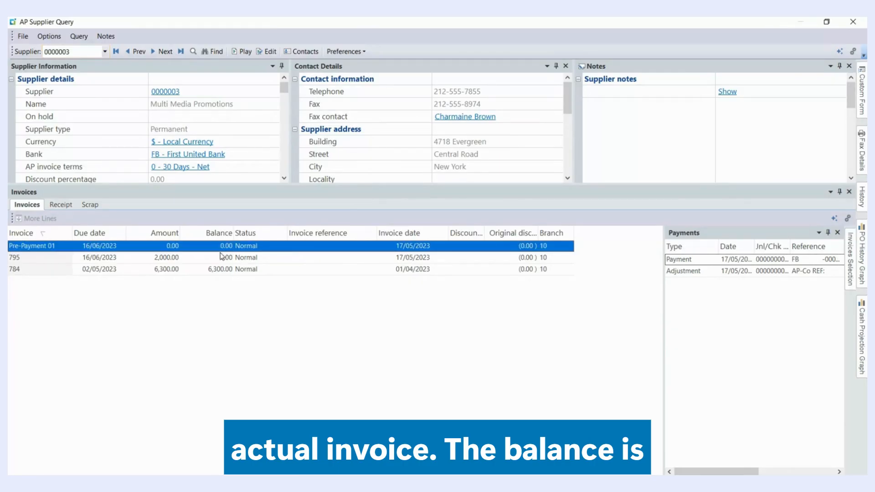
click(221, 258)
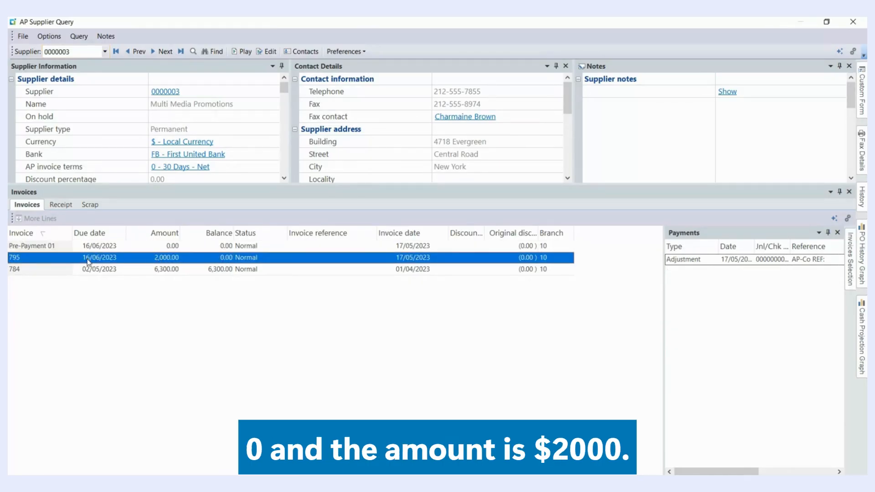